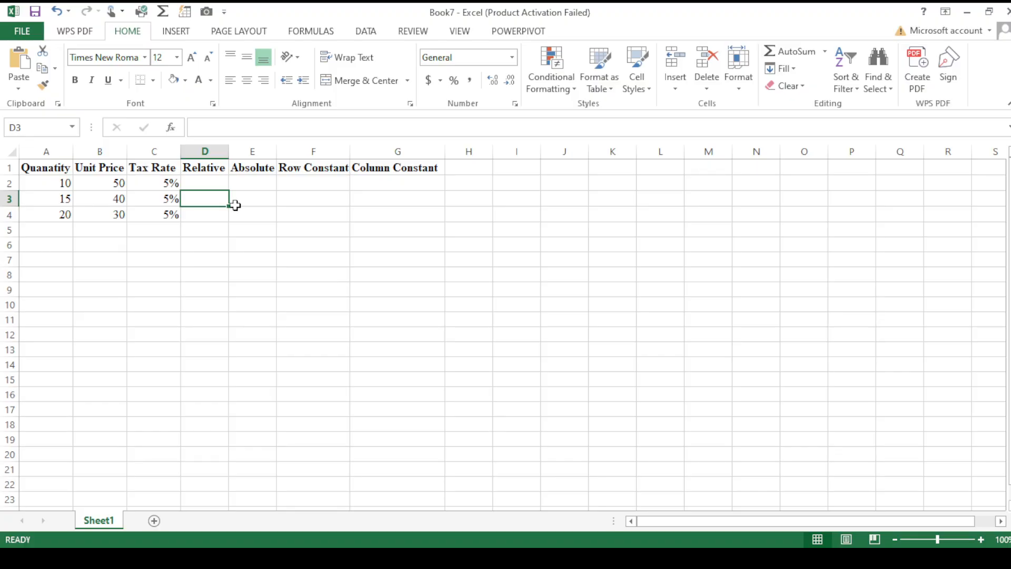
- Enter the formula =A2+B2 in cell D2 of the Relative column
click(211, 183)
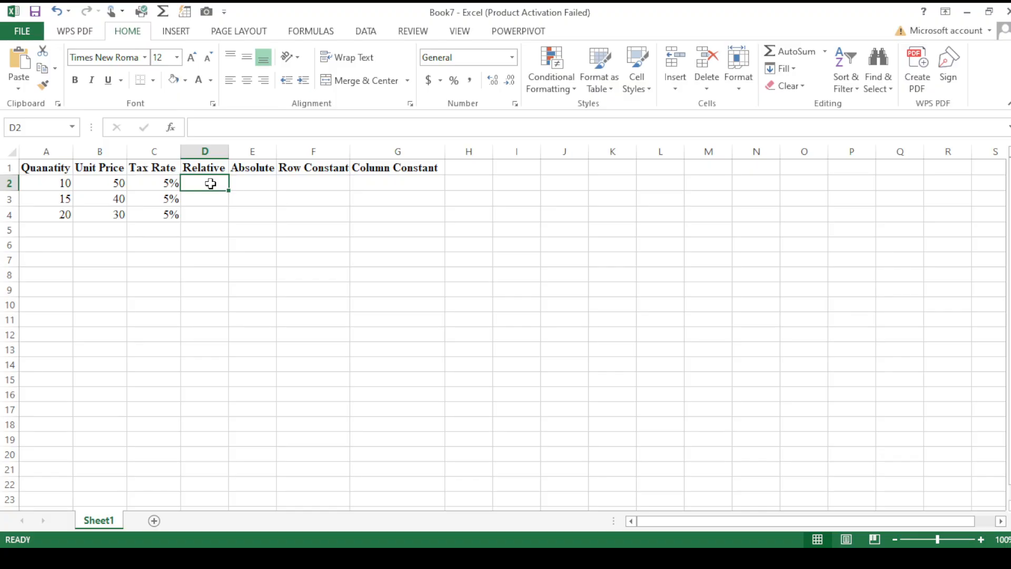
text(=)
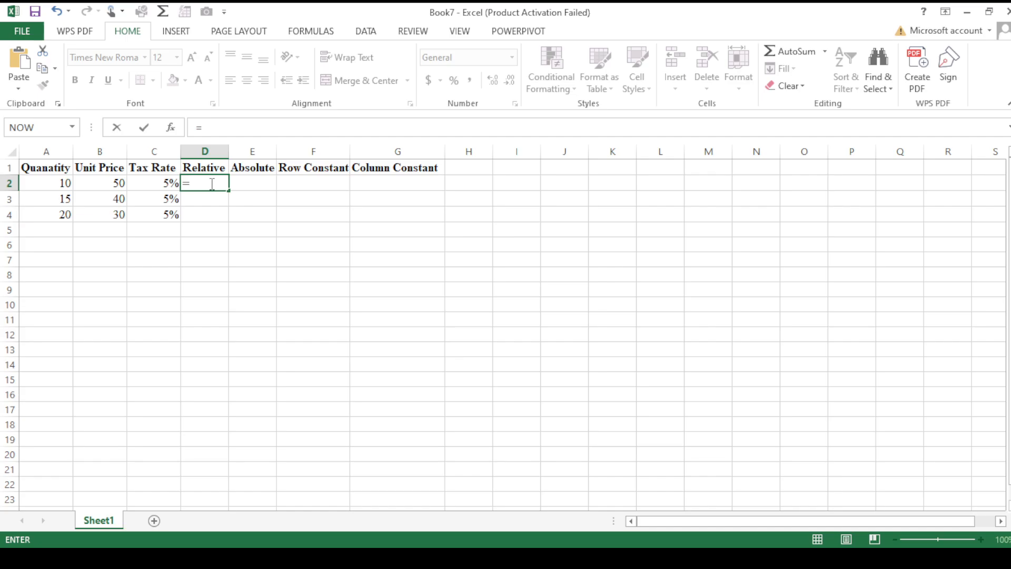
click(62, 182)
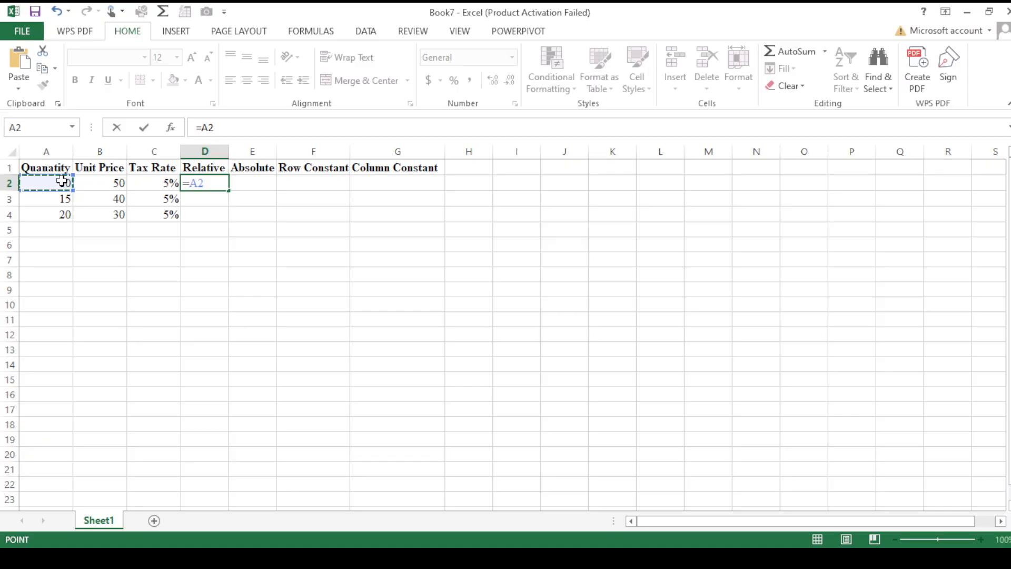
text(+)
click(101, 188)
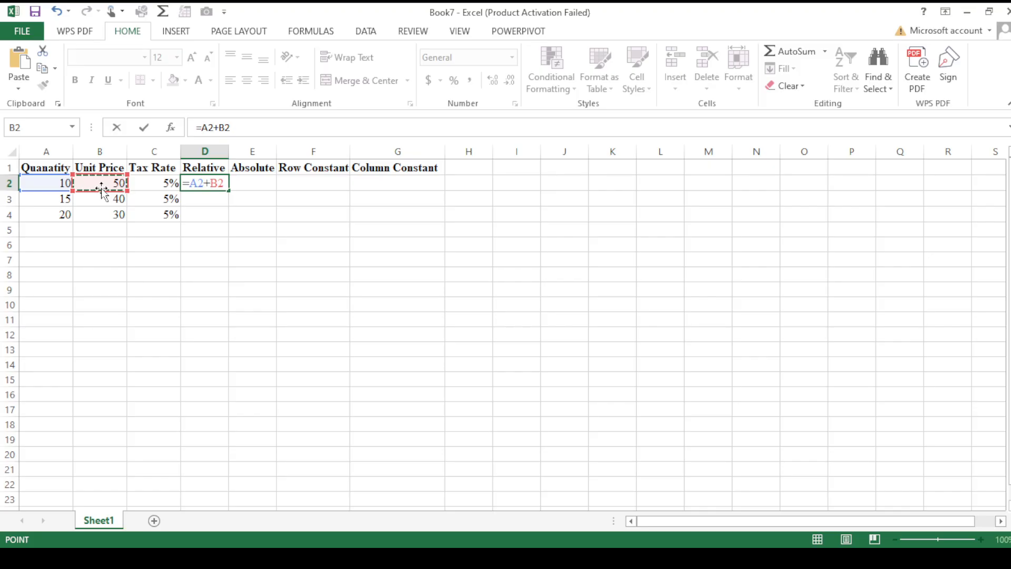
key(Return)
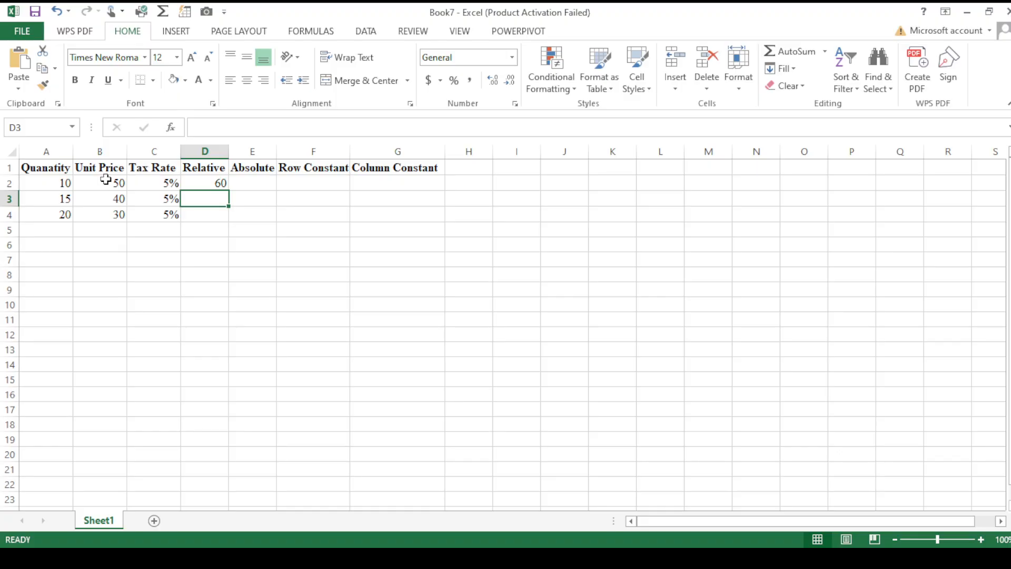
- Fill the Relative formula from D2 down to D4 and inspect the copied formulas in D3 and D4
click(201, 178)
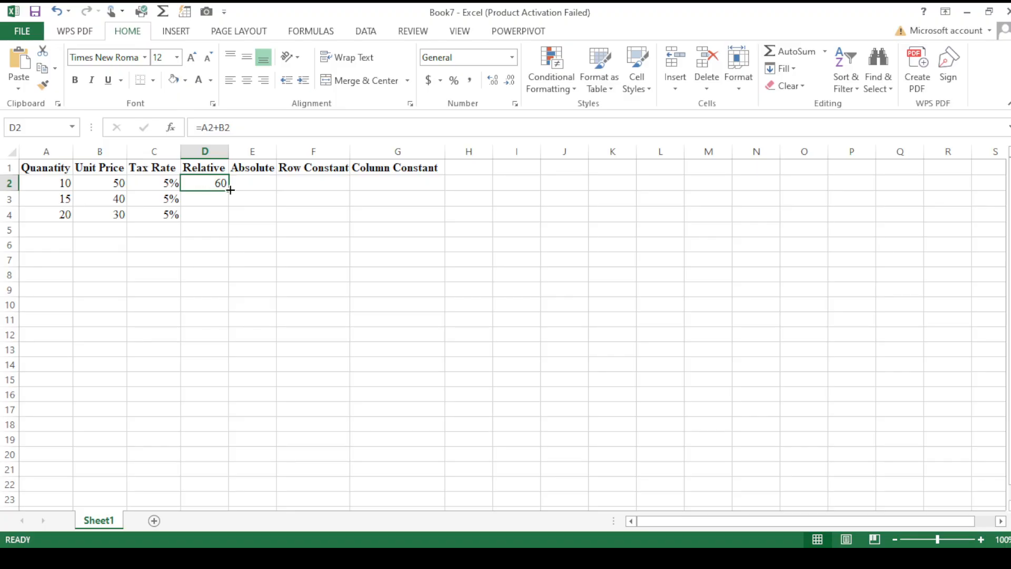
drag(230, 190, 231, 221)
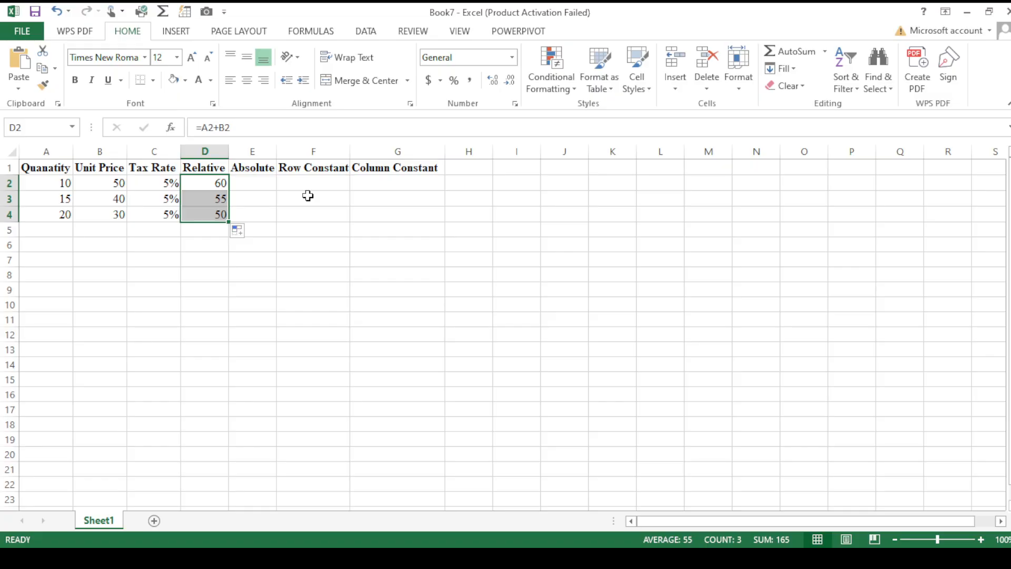
click(255, 180)
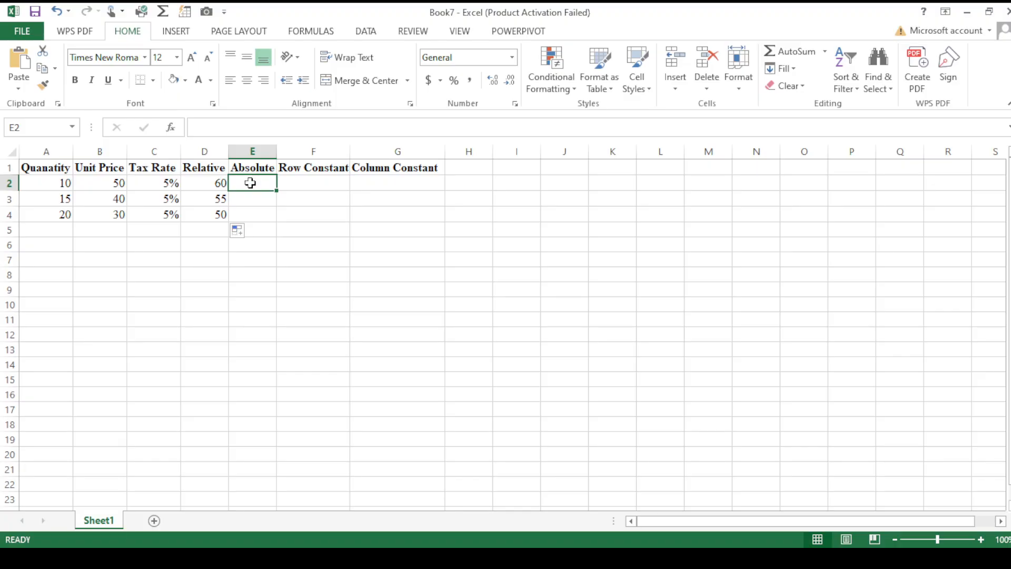
click(211, 204)
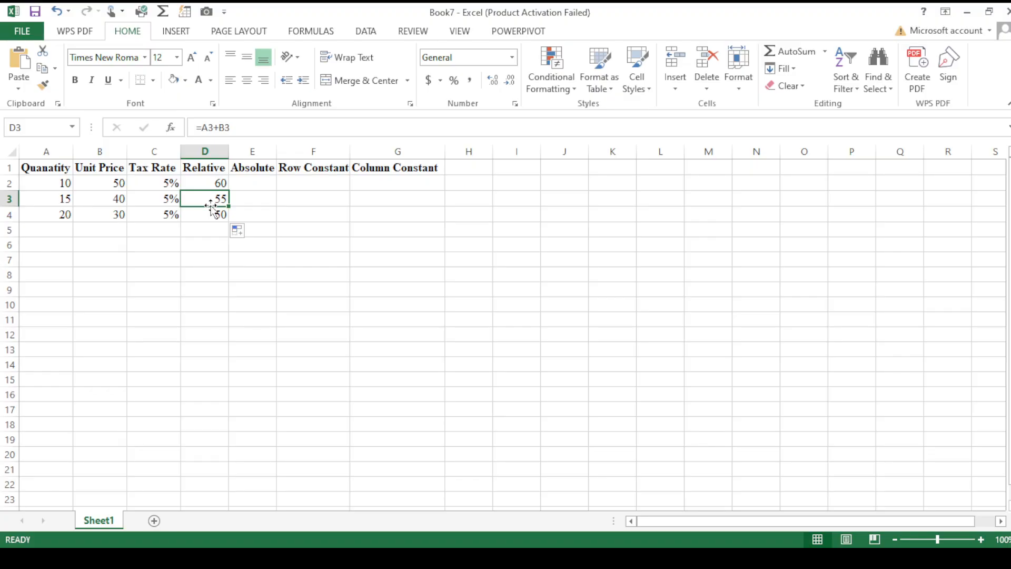
key(Down)
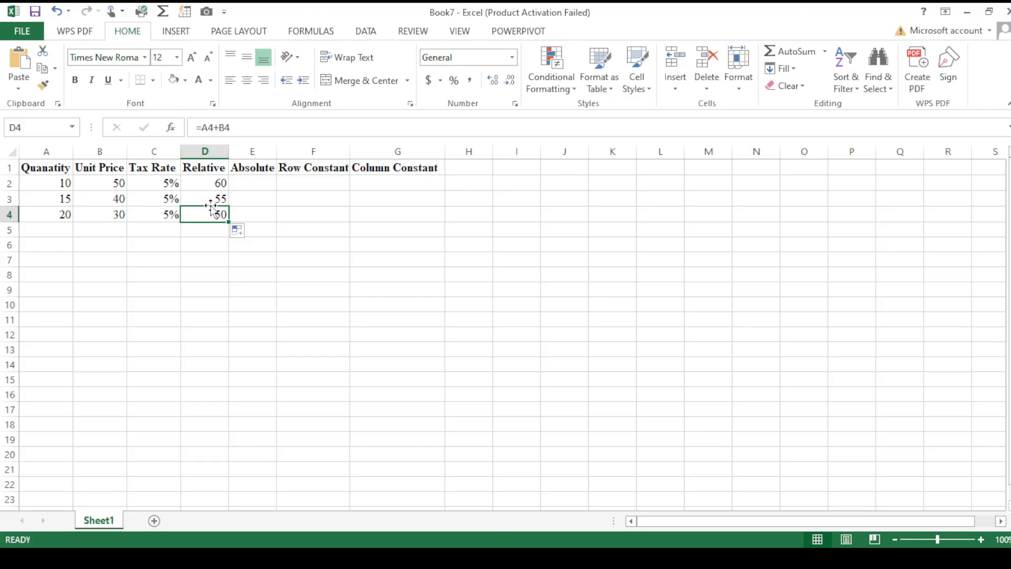
- Enter the formula =A2*$C$2 in cell E2 of the Absolute column, with the tax rate reference fully locked
click(258, 178)
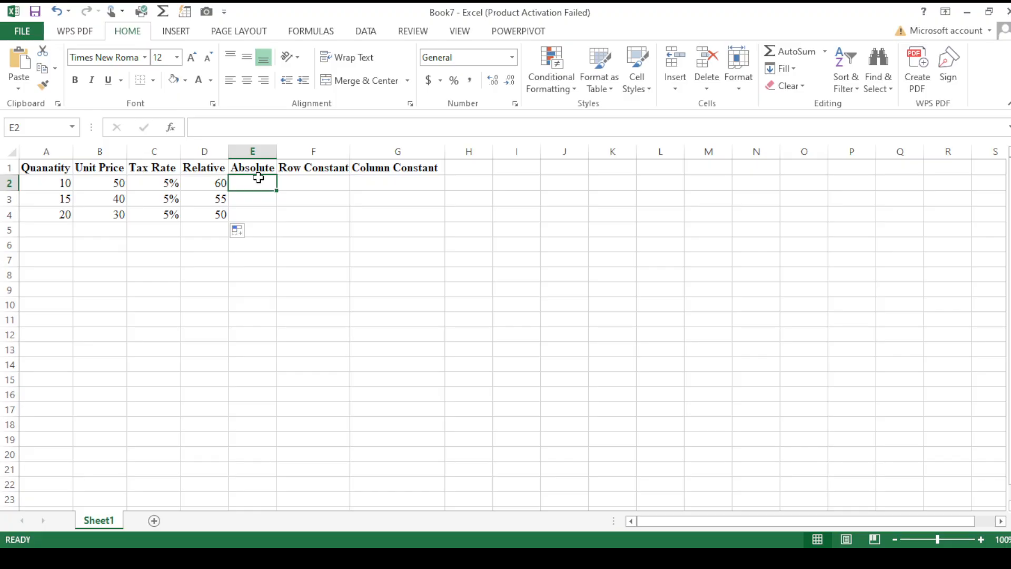
text(=)
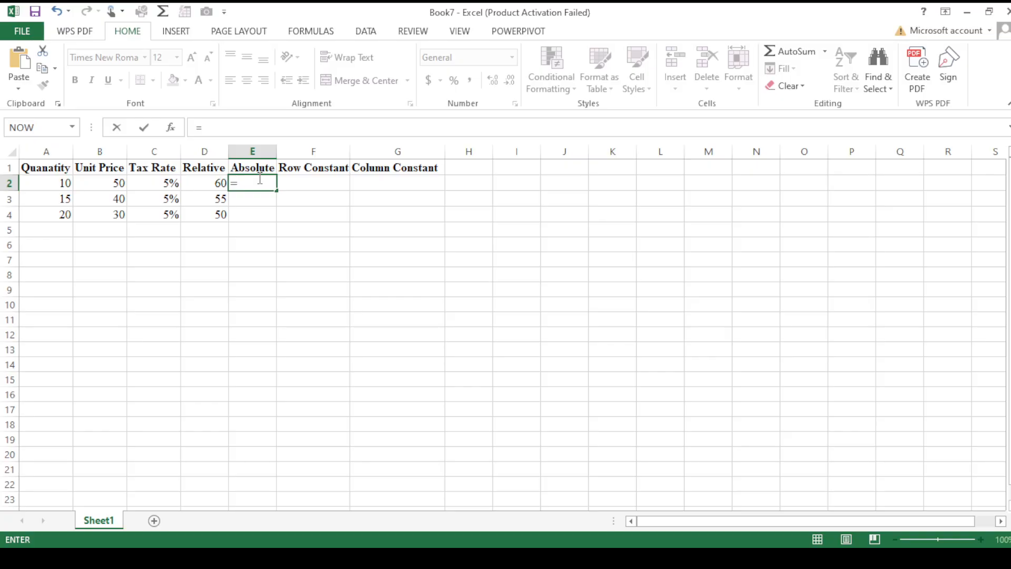
click(44, 184)
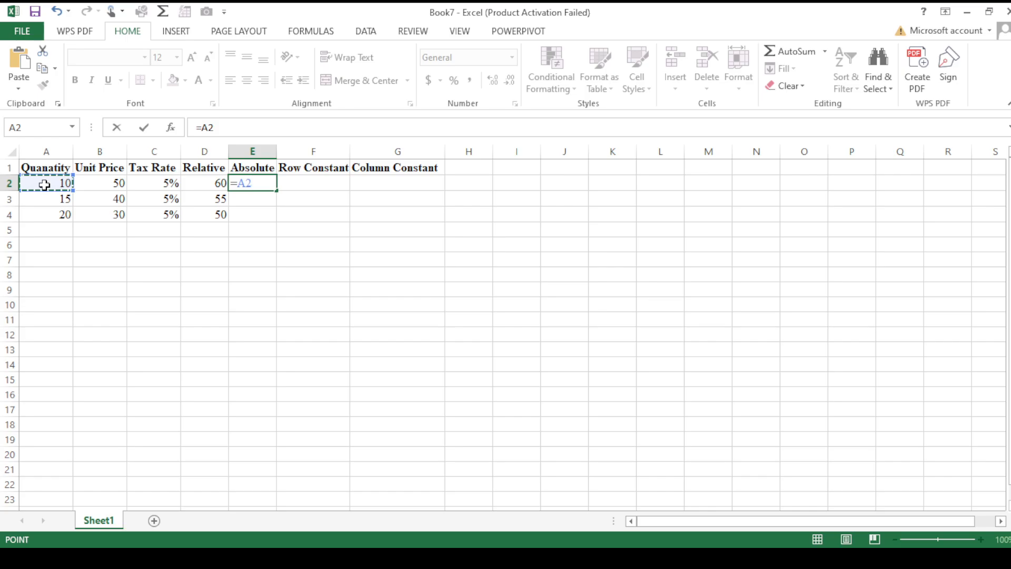
text(*)
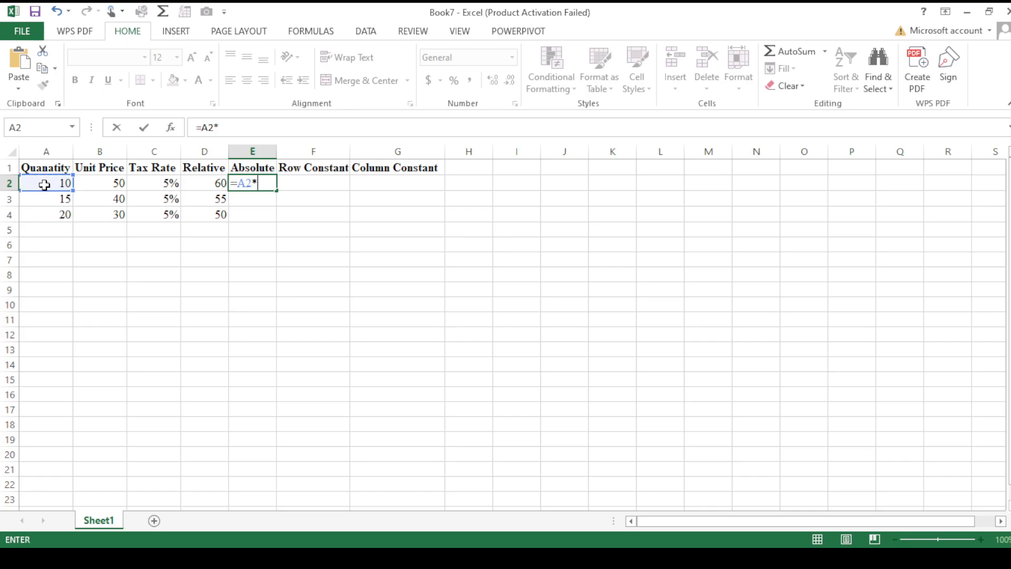
click(171, 183)
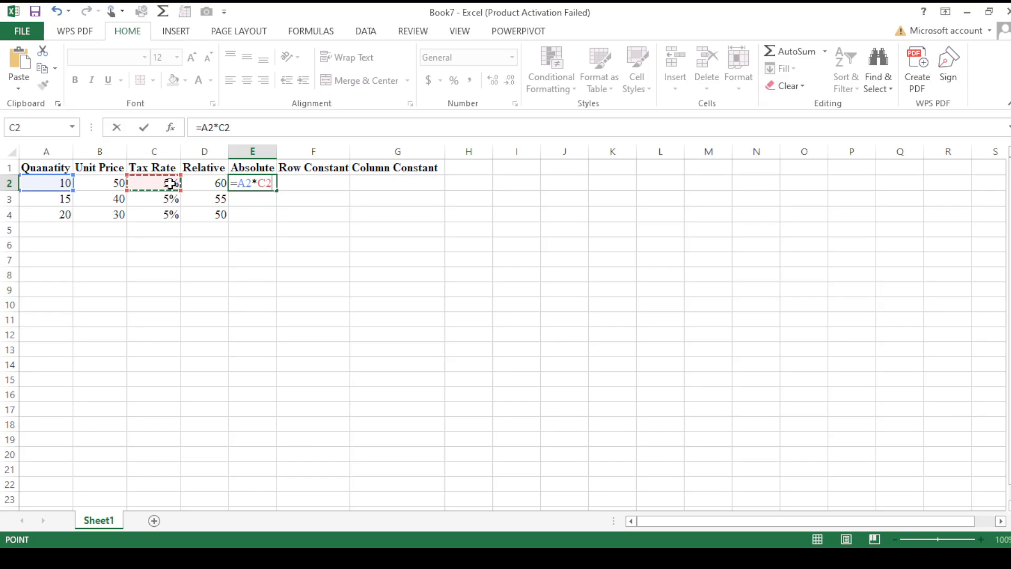
key(F4)
key(Return)
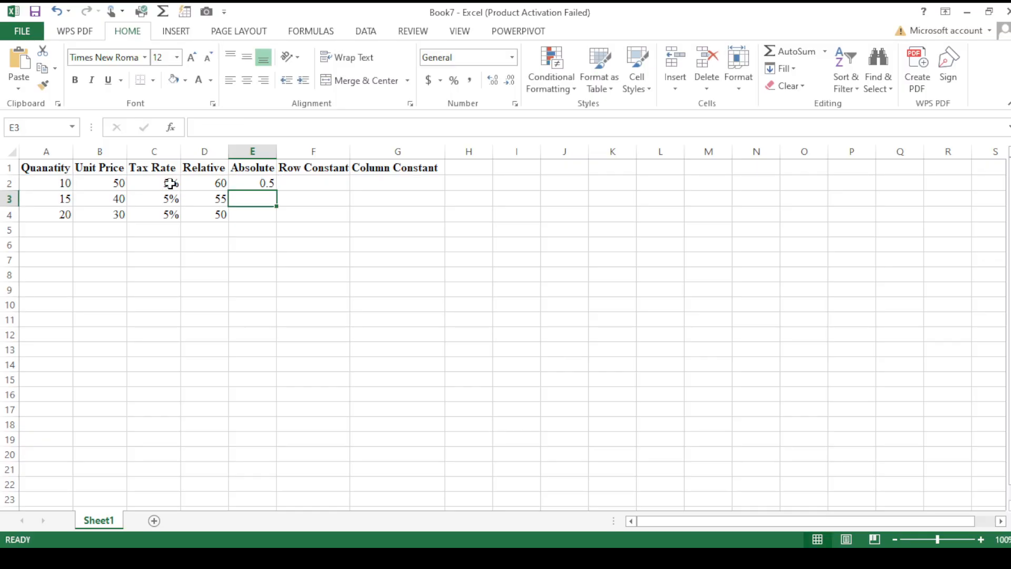
- Fill the Absolute formula from E2 down to E4 and inspect the copied formulas in E3 and E4
key(Up)
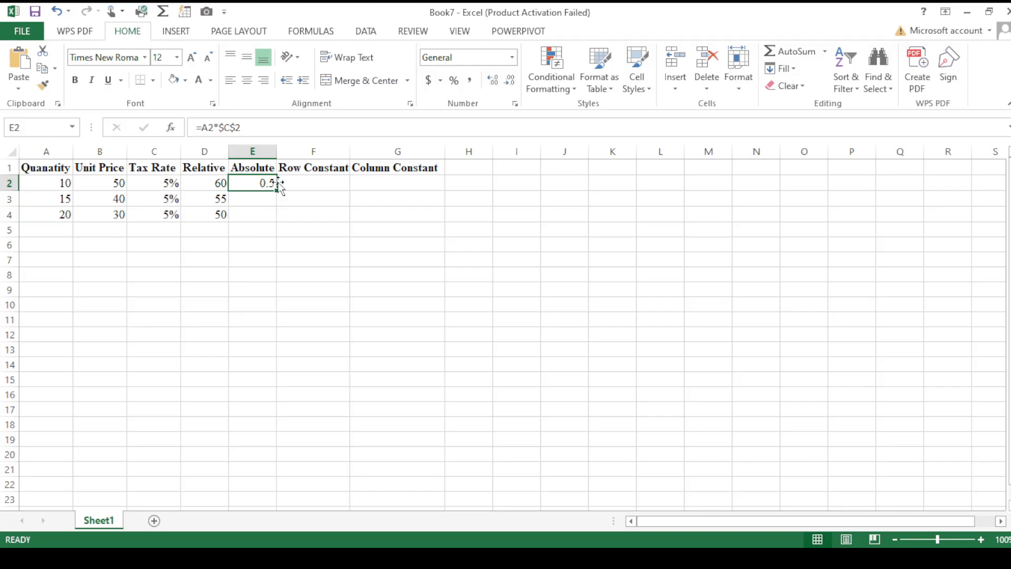
drag(277, 190, 278, 219)
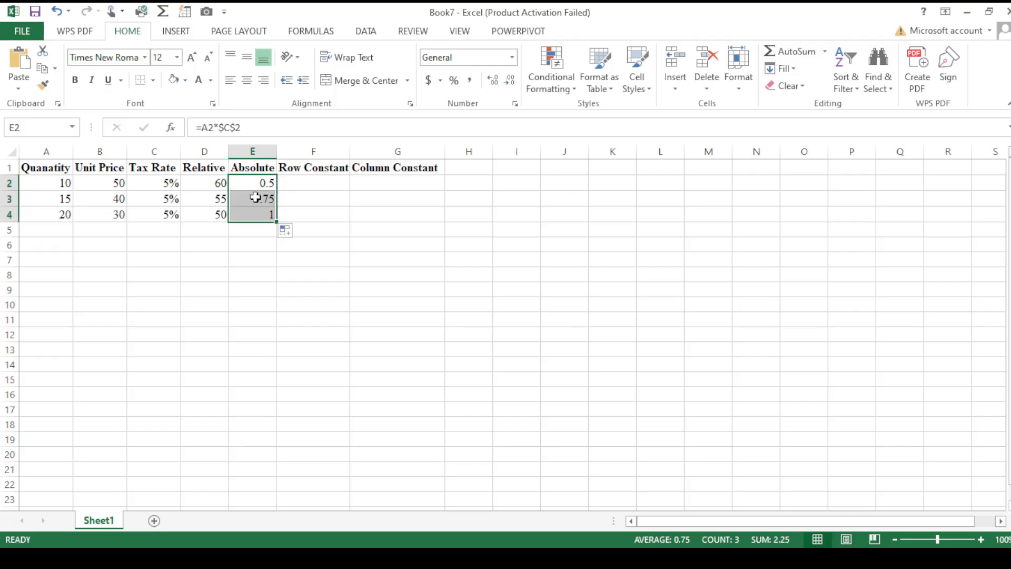
click(256, 198)
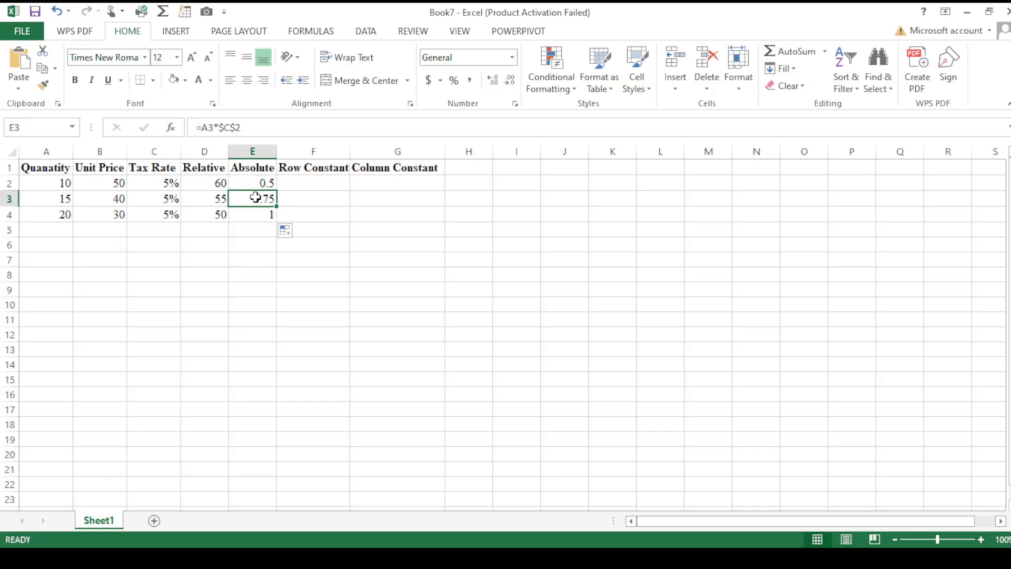
key(Down)
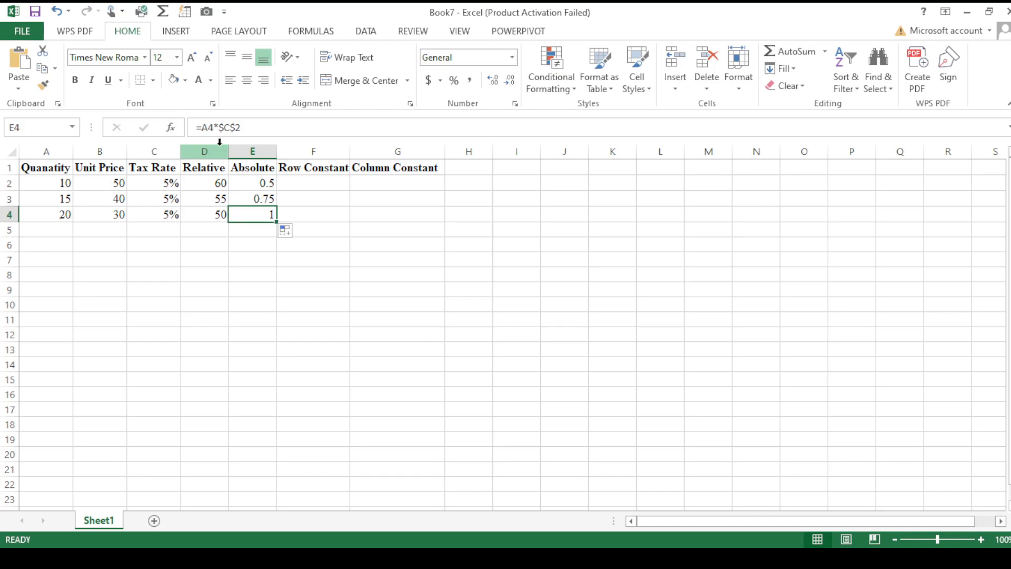
- Enter the formula =A2*C$2 in cell F2 of the Row Constant column, locking only the row of the tax rate reference
click(295, 180)
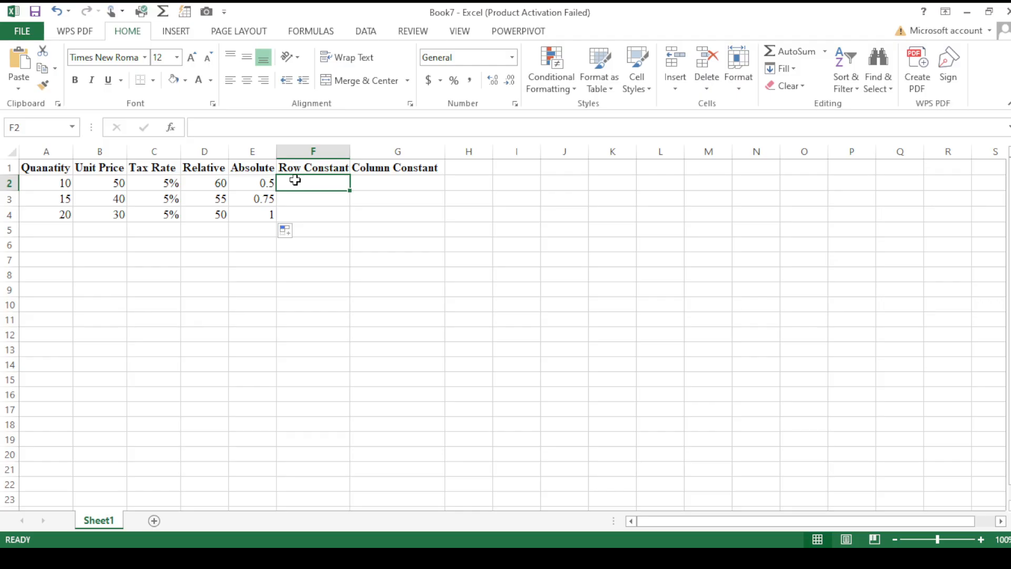
text(=)
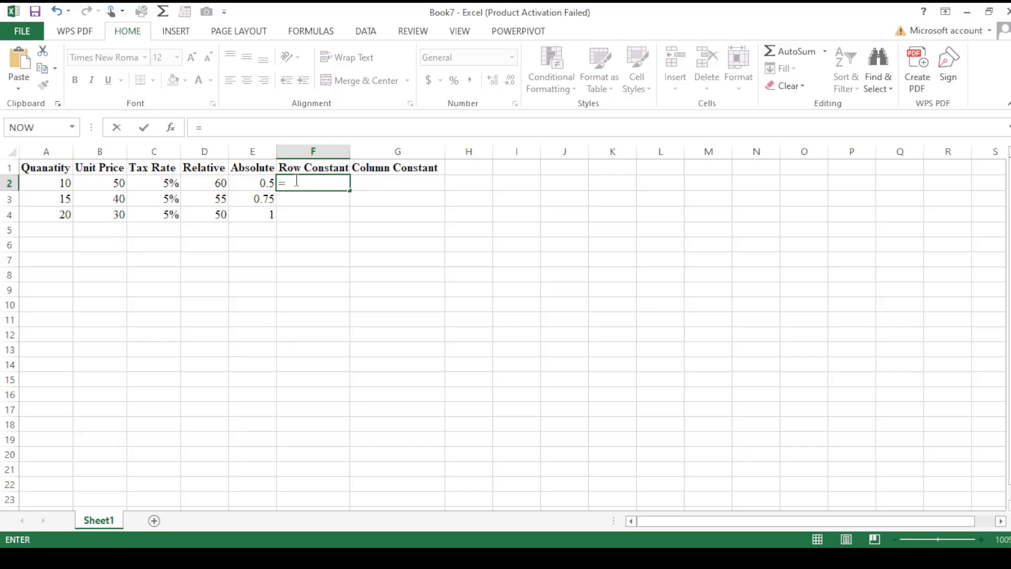
click(50, 189)
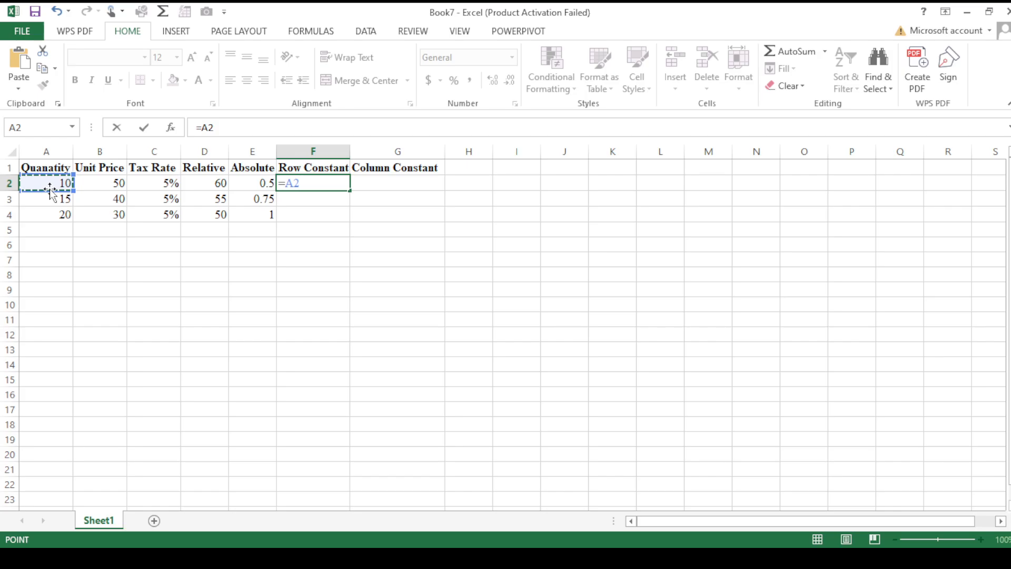
text(*c)
key(BackSpace)
text(C)
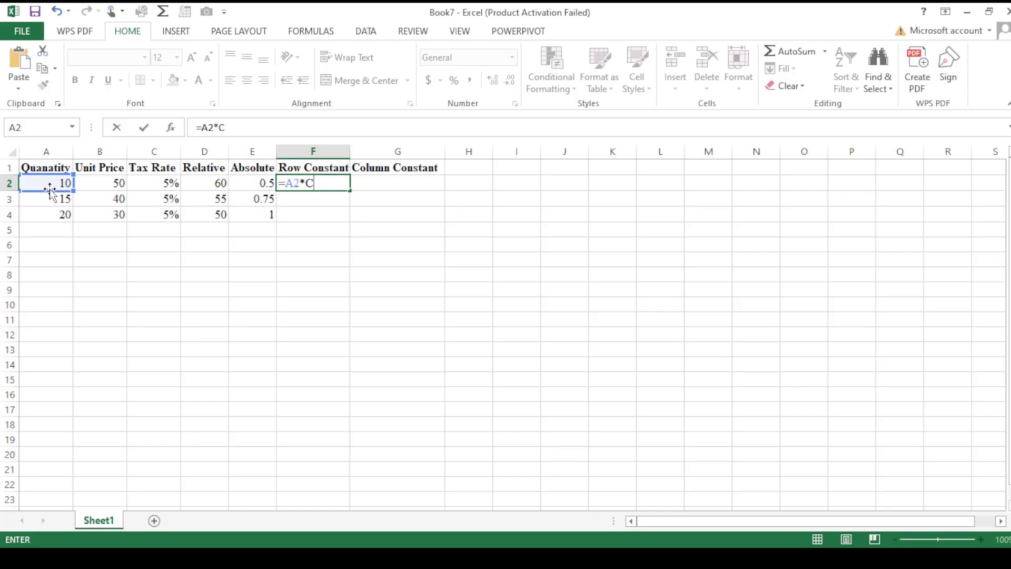
text($)
text(2)
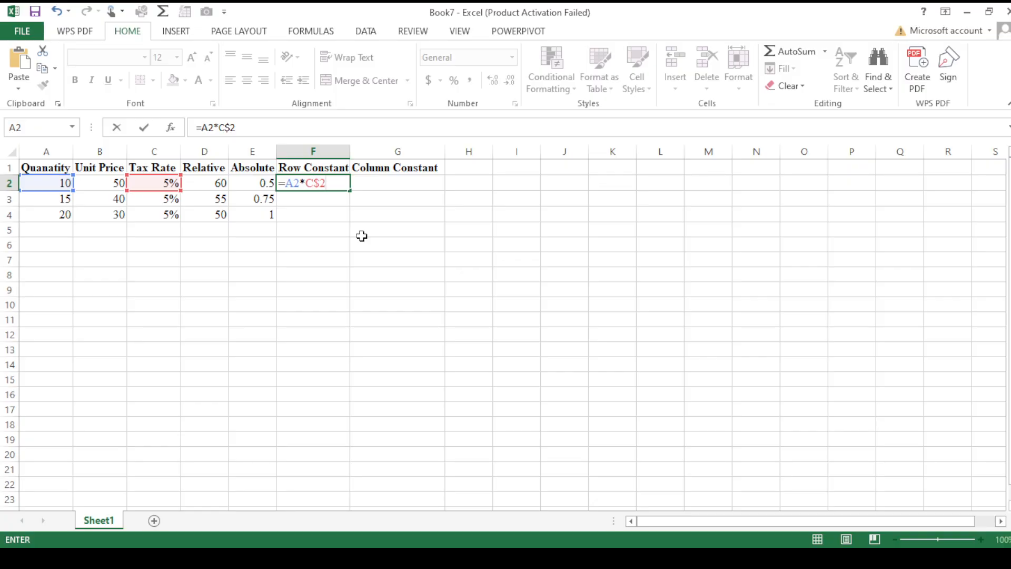
key(Return)
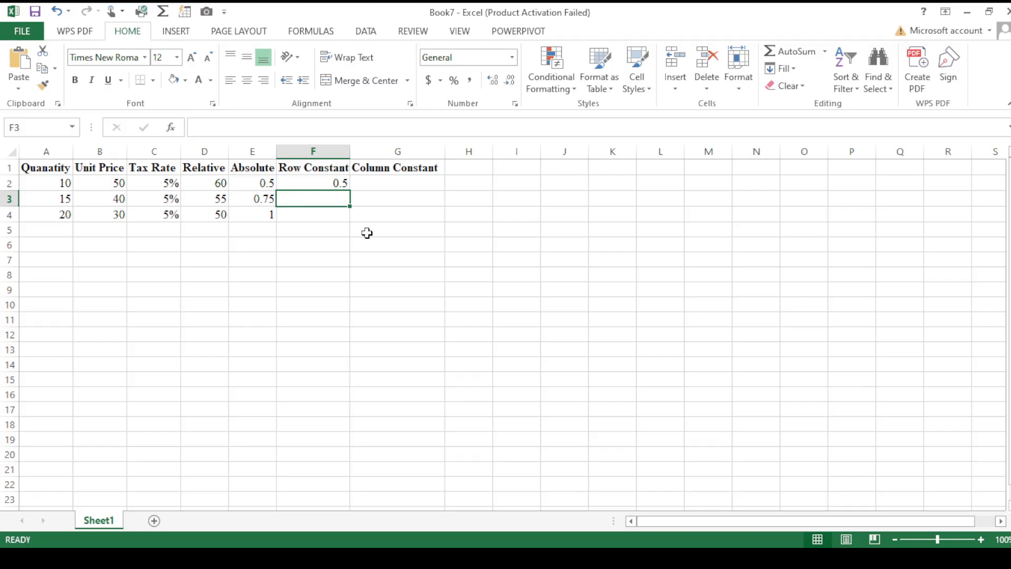
- Fill the Row Constant formula from F2 down to F4 and inspect the formulas in F2, F3 and F4
click(343, 183)
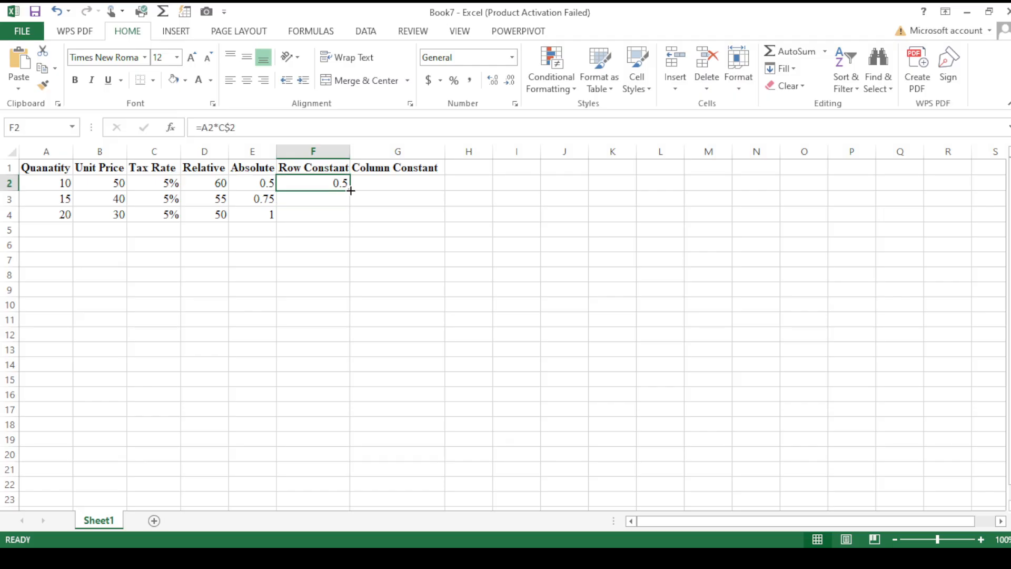
double_click(351, 190)
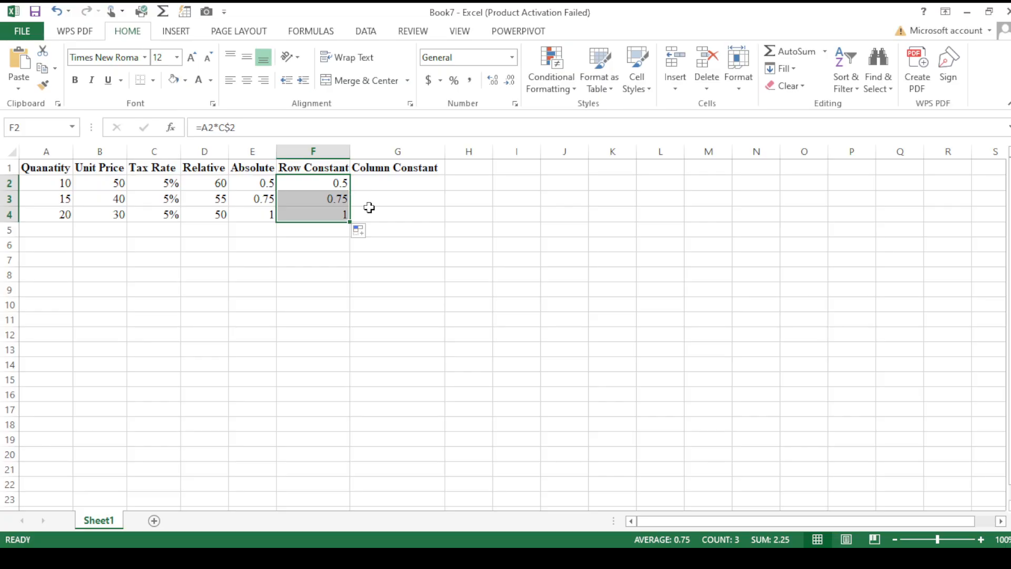
click(332, 178)
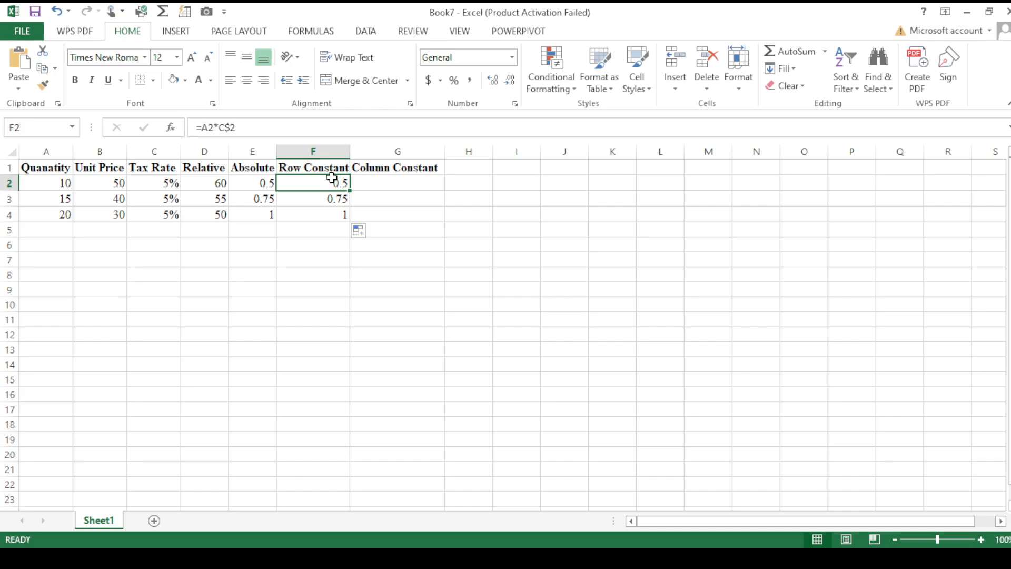
key(Down)
key(Down)
click(332, 177)
key(Down)
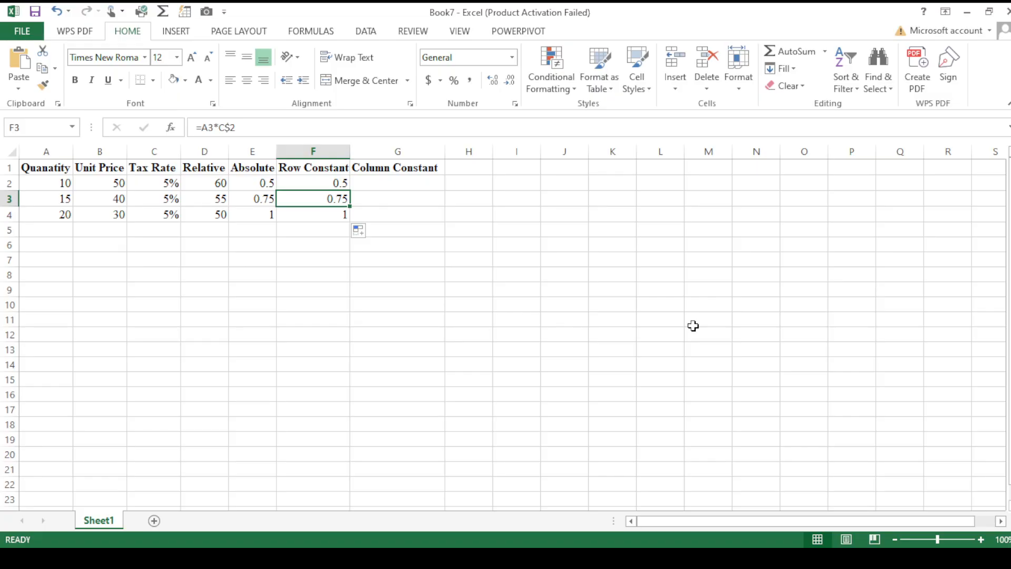
key(Down)
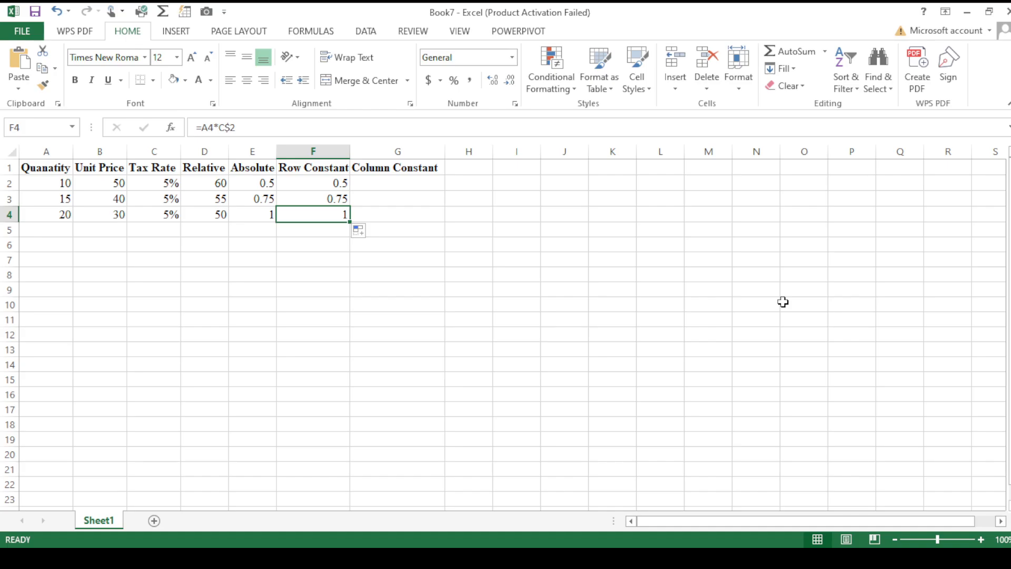
- Enter the formula =$B2*C2 in cell G2 of the Column Constant column, locking only the column of the unit price reference
click(397, 186)
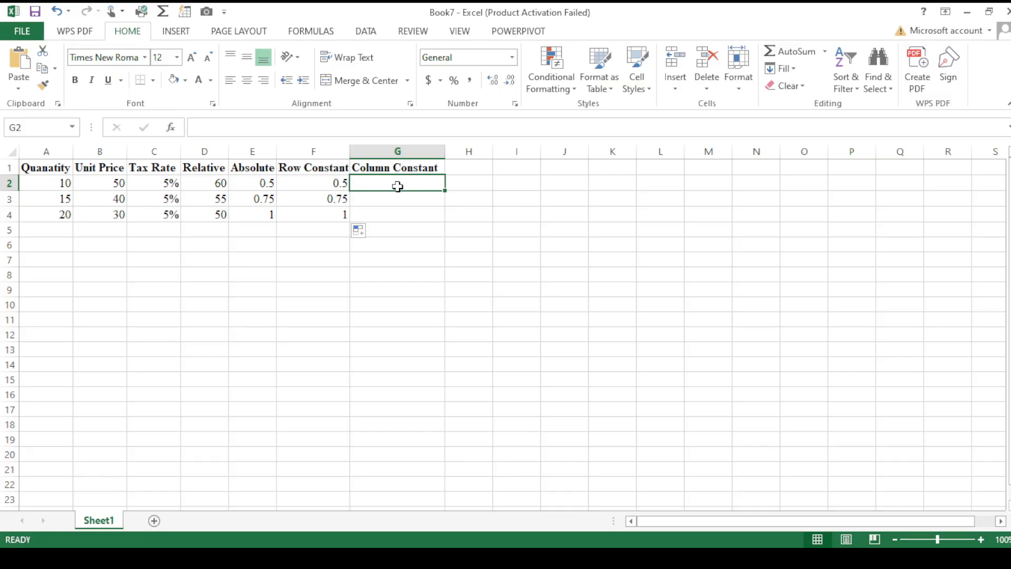
text(=)
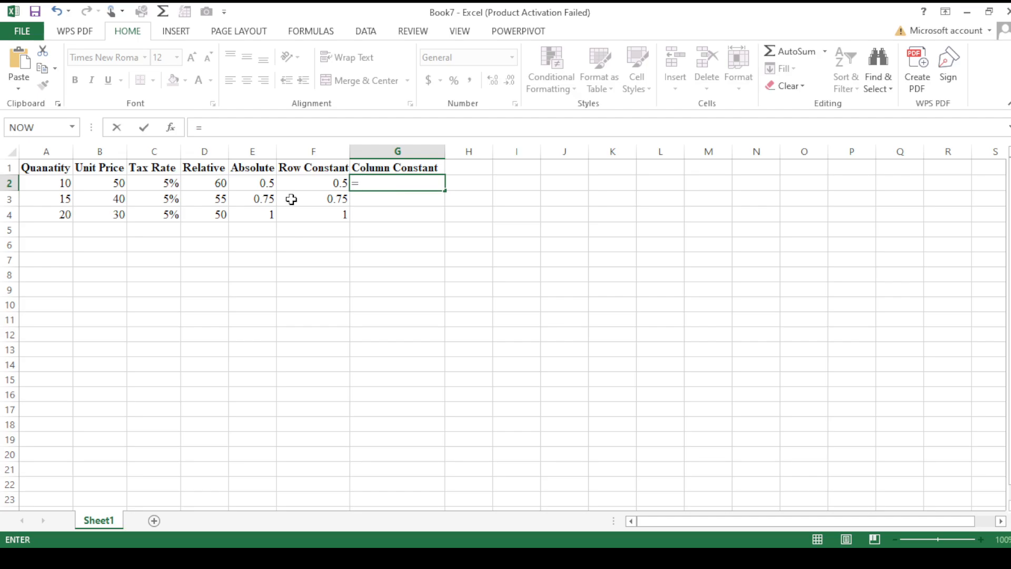
click(101, 183)
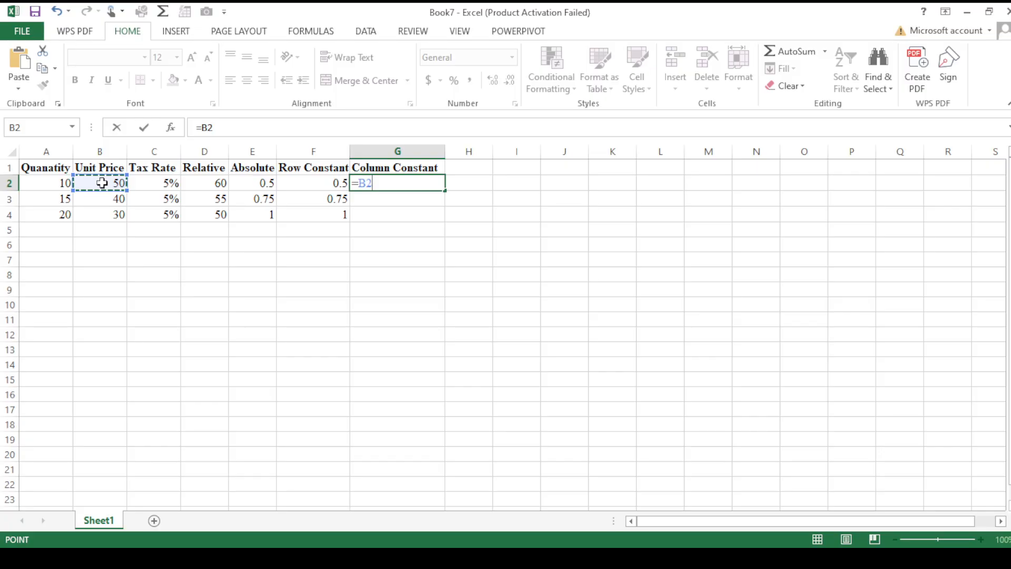
key(BackSpace)
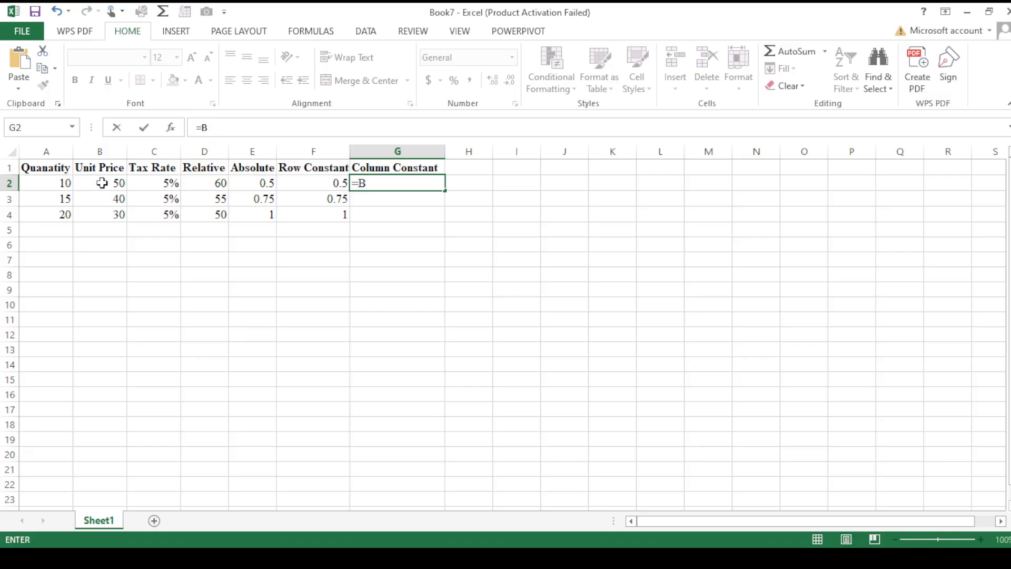
key(BackSpace)
text($)
click(111, 184)
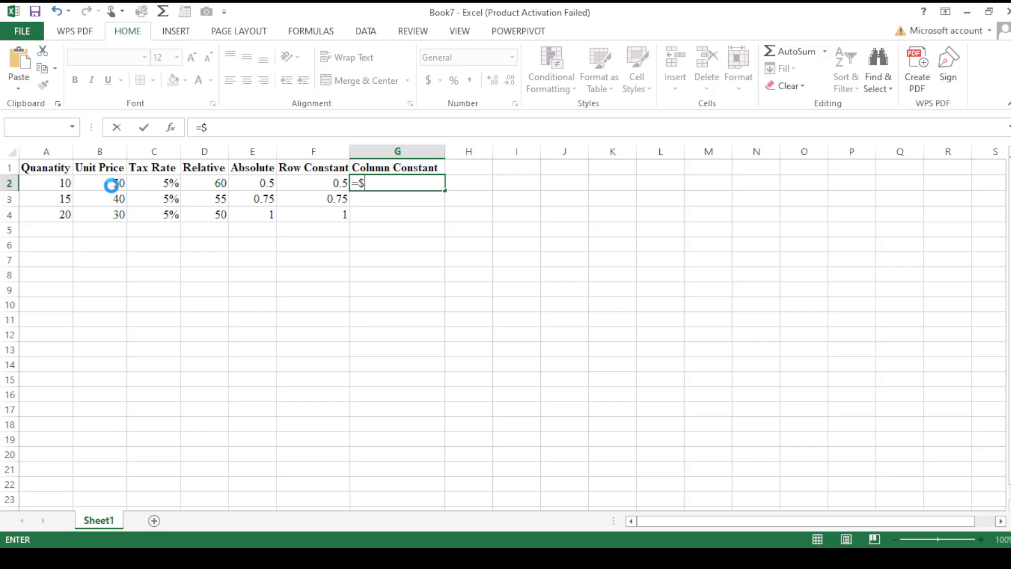
click(462, 350)
key(BackSpace)
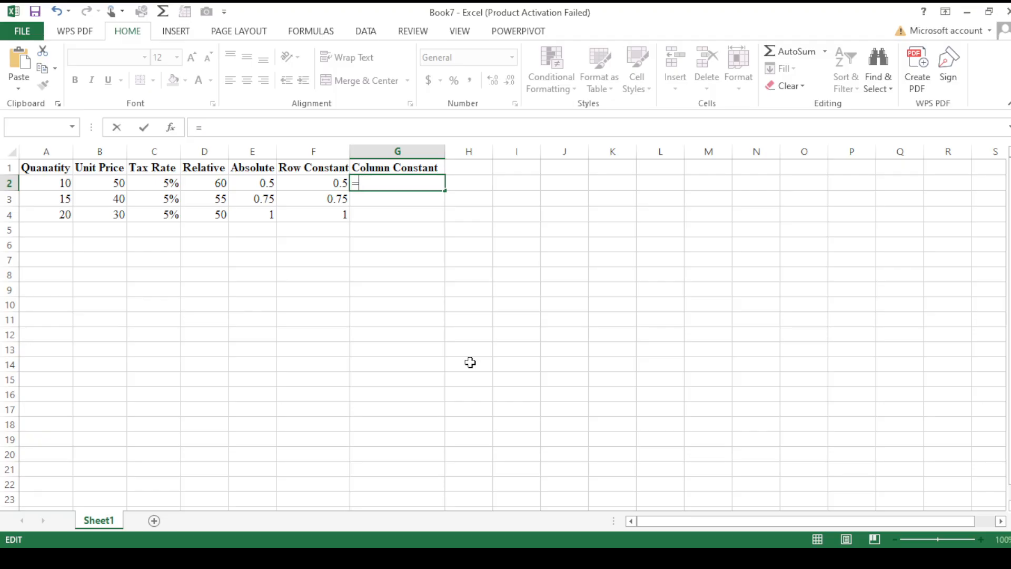
text(B)
key(BackSpace)
text($B2)
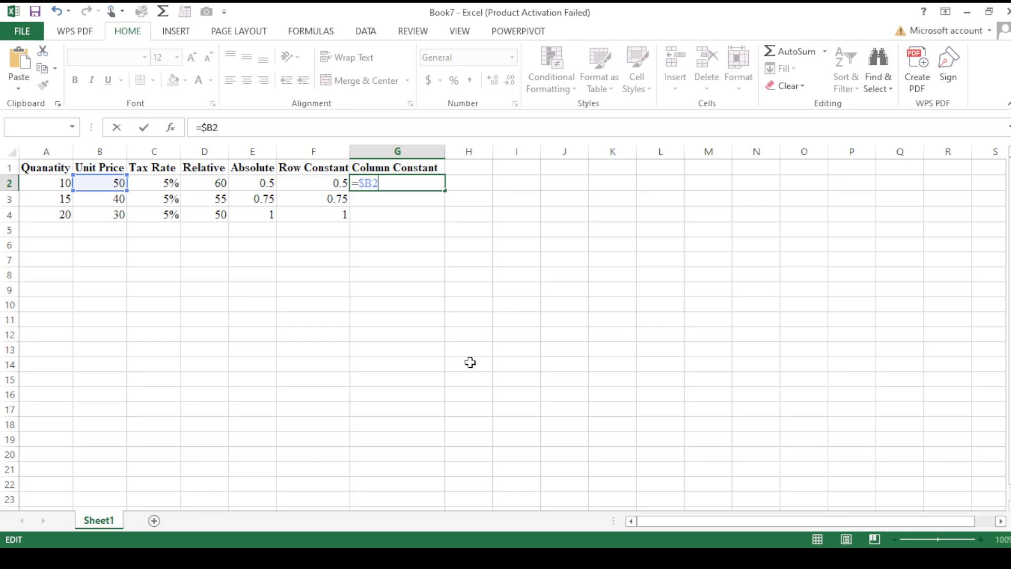
text(*)
click(170, 183)
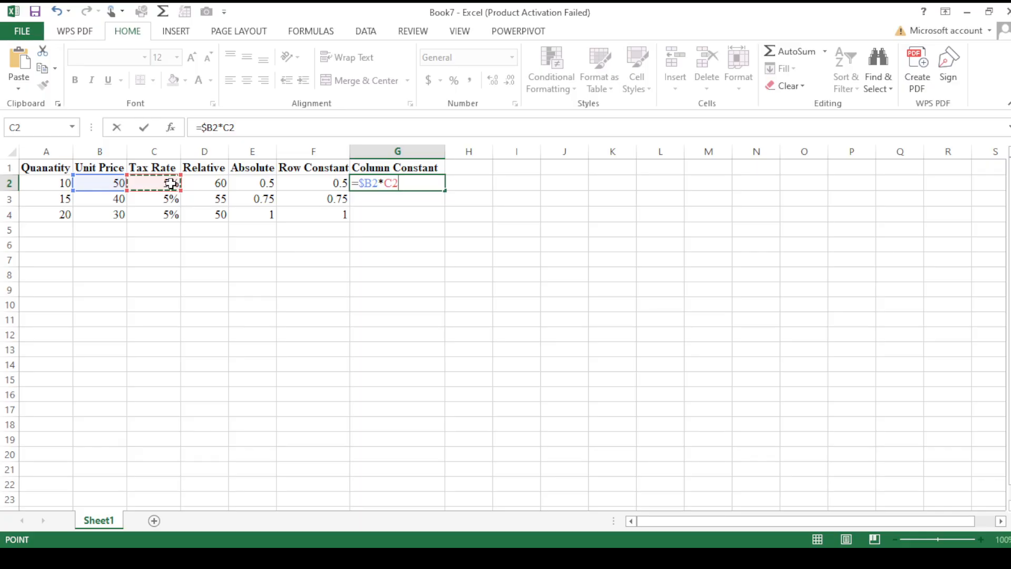
key(Return)
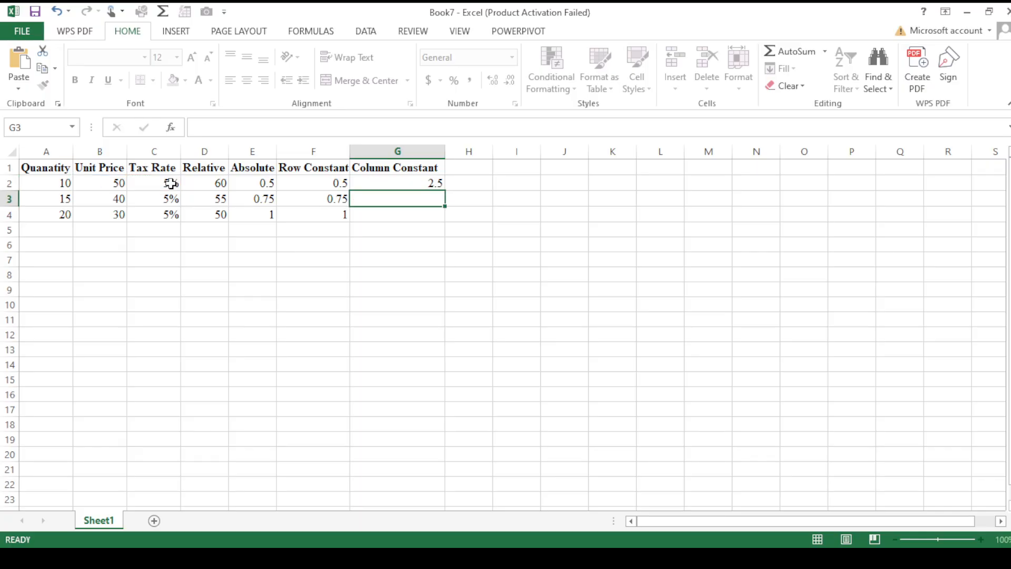
- Fill the Column Constant formula from G2 down to G4 and inspect the formulas in G2, G3 and G4
key(Up)
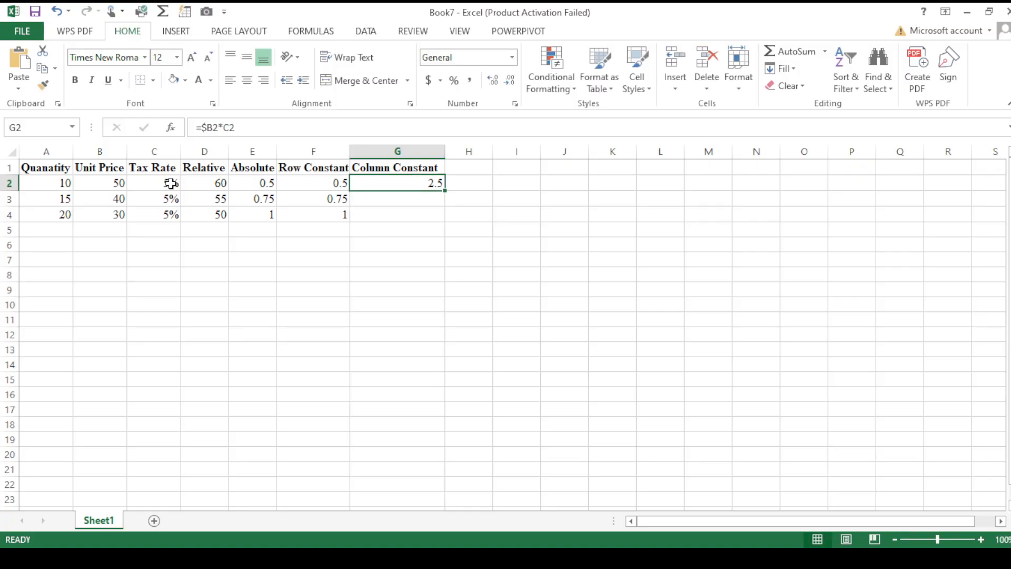
double_click(445, 192)
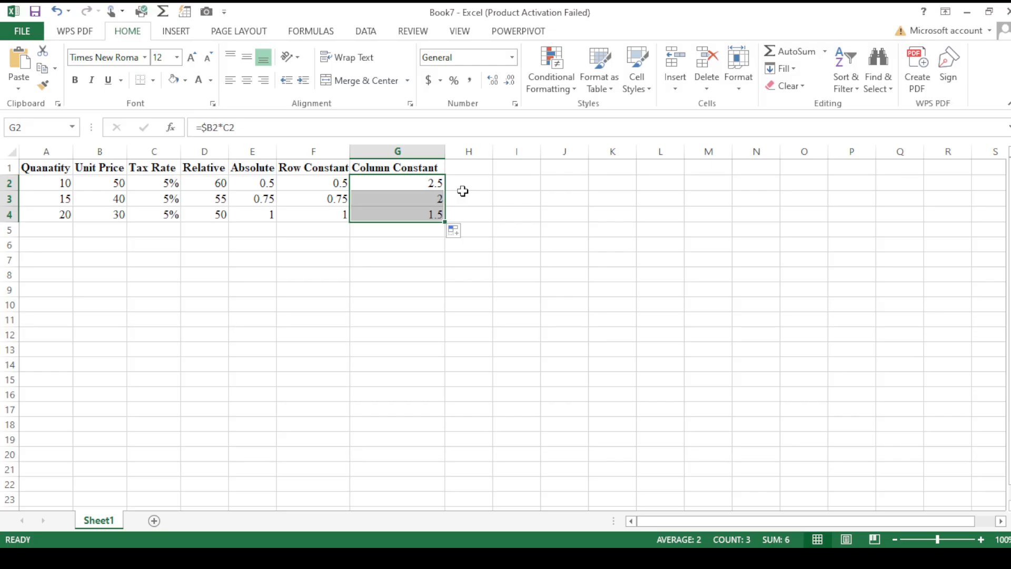
click(424, 187)
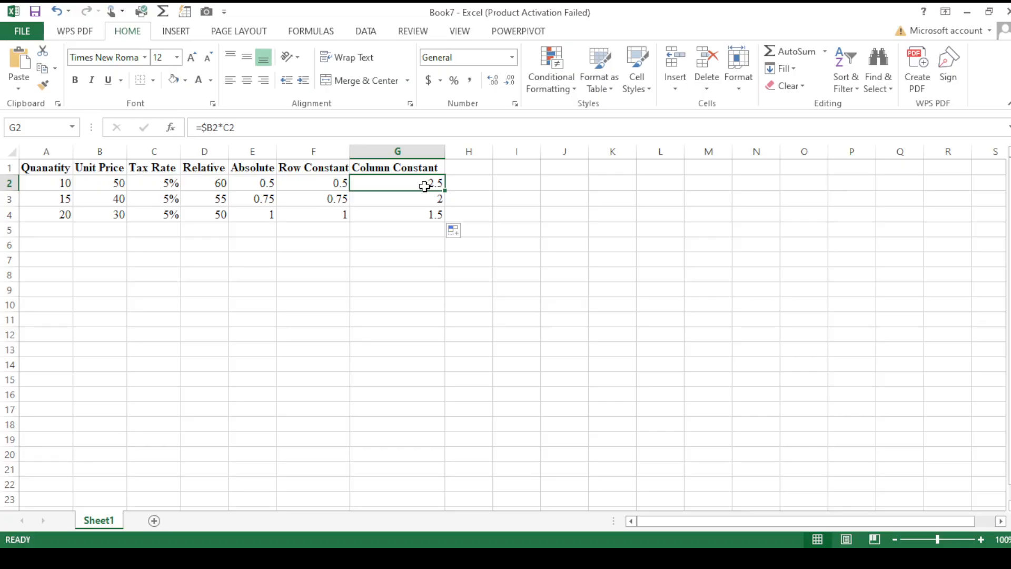
click(444, 204)
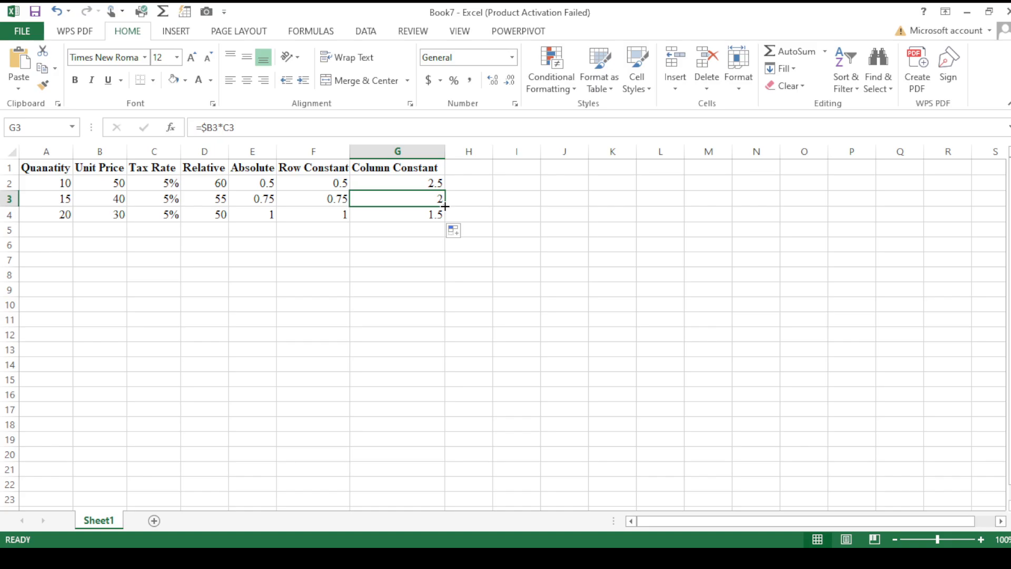
key(Down)
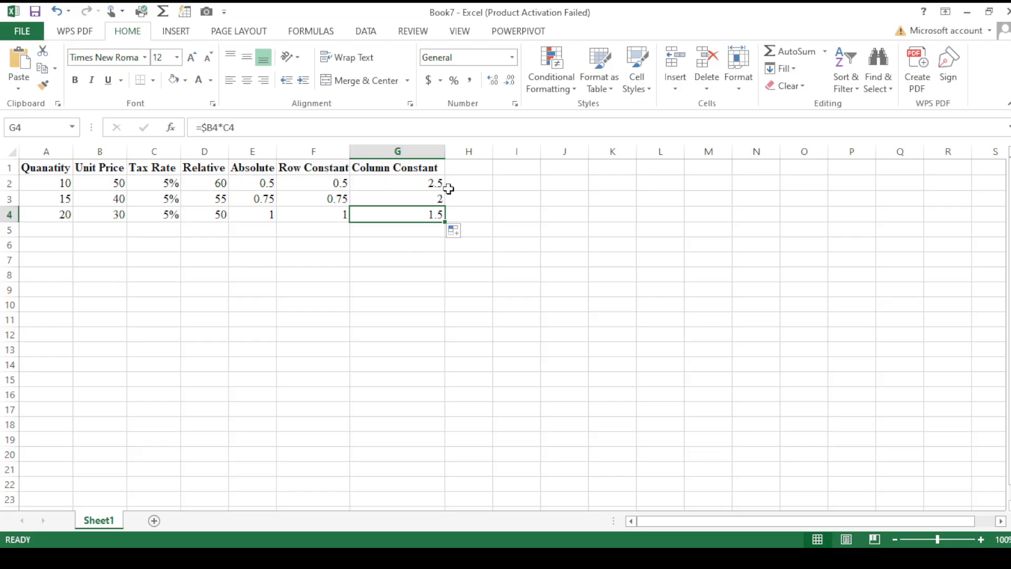
- Clear the tax rates in C3 and C4, and check the Column Constant formulas in G3 and G4
click(156, 201)
key(BackSpace)
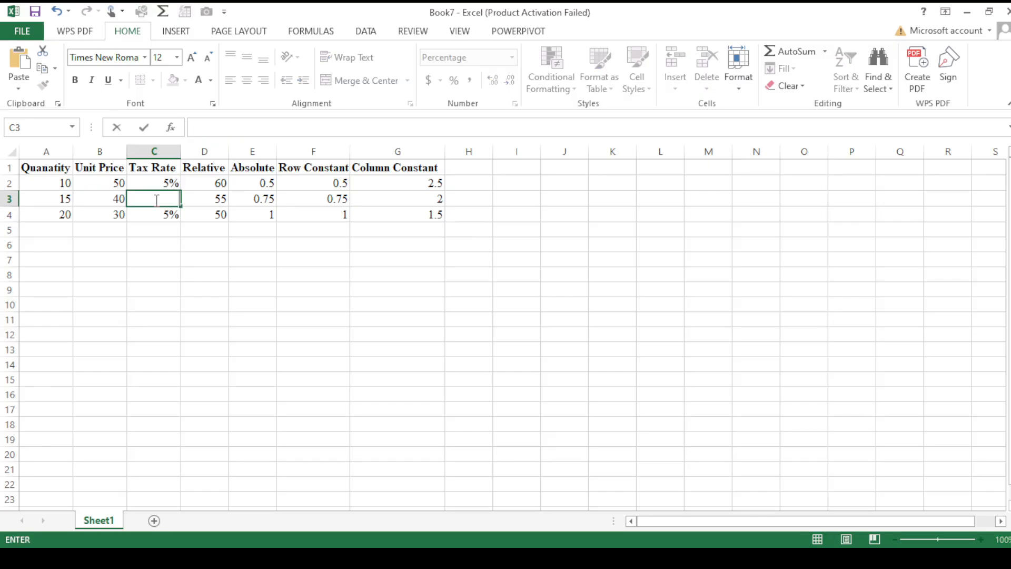
key(Return)
key(BackSpace)
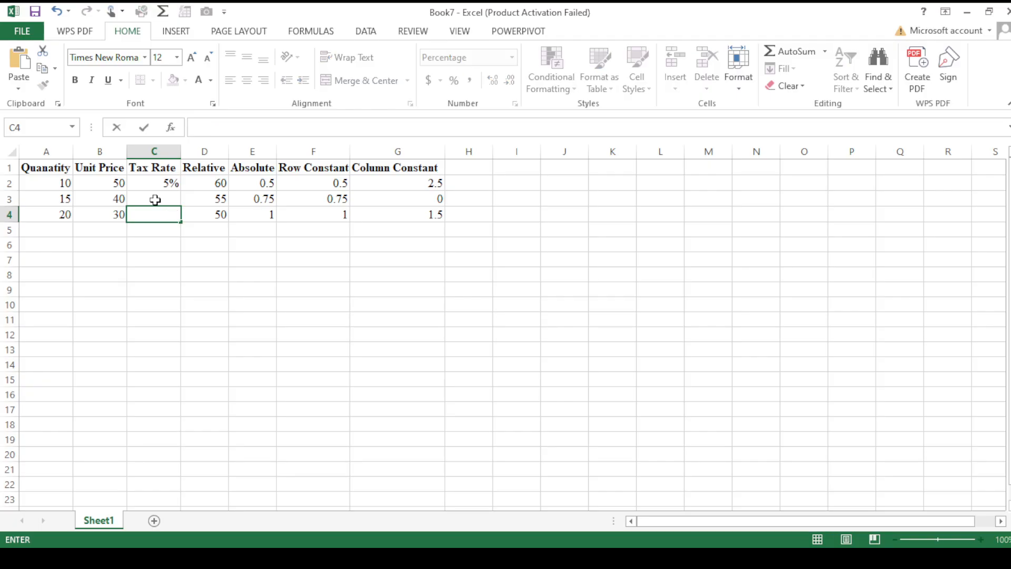
key(Return)
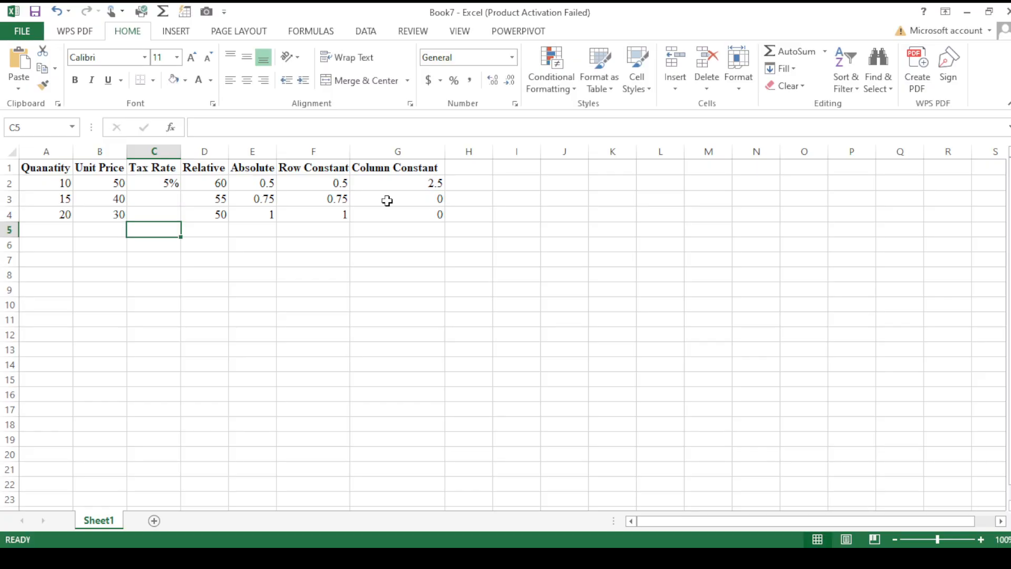
click(387, 201)
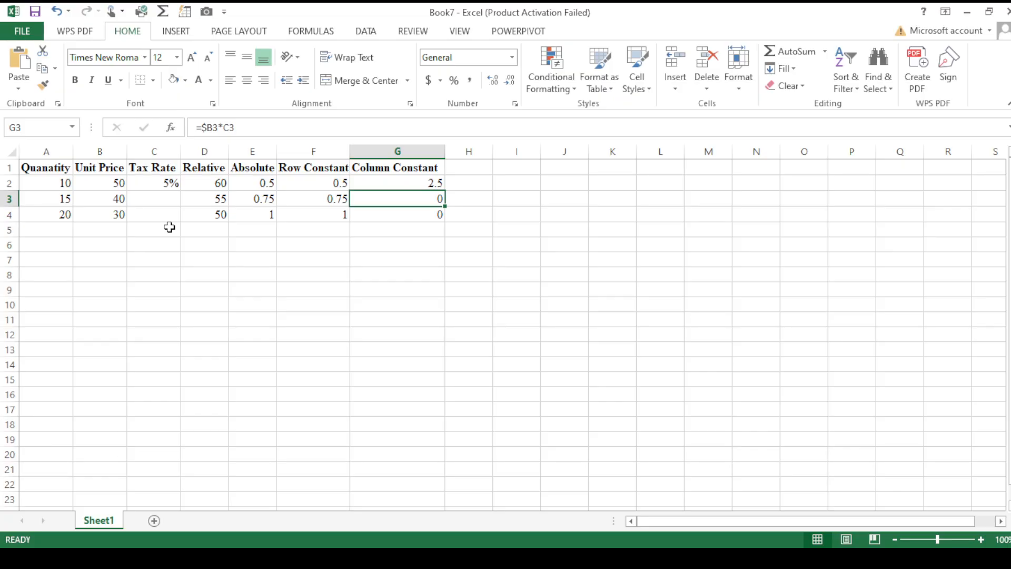
click(433, 214)
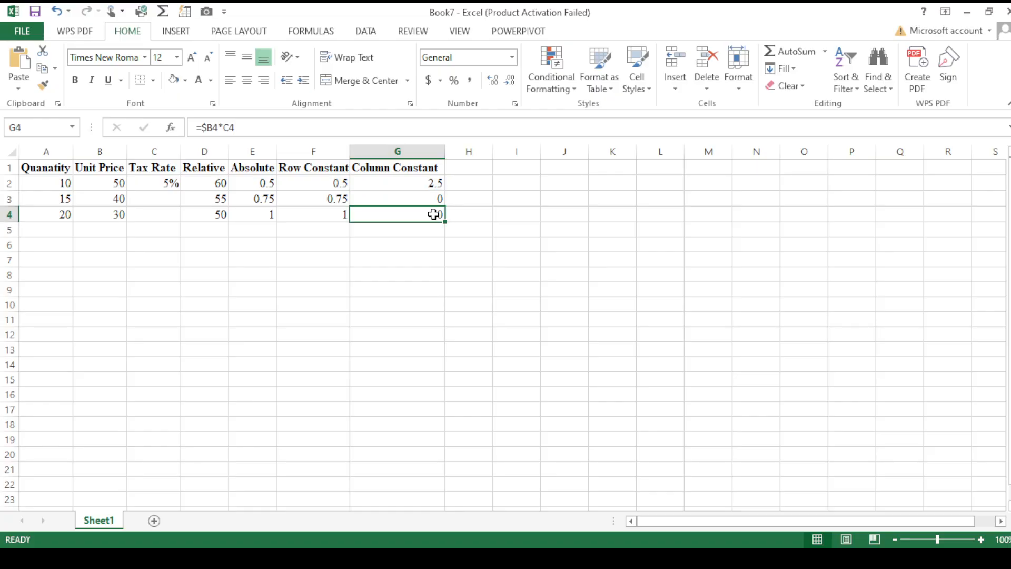